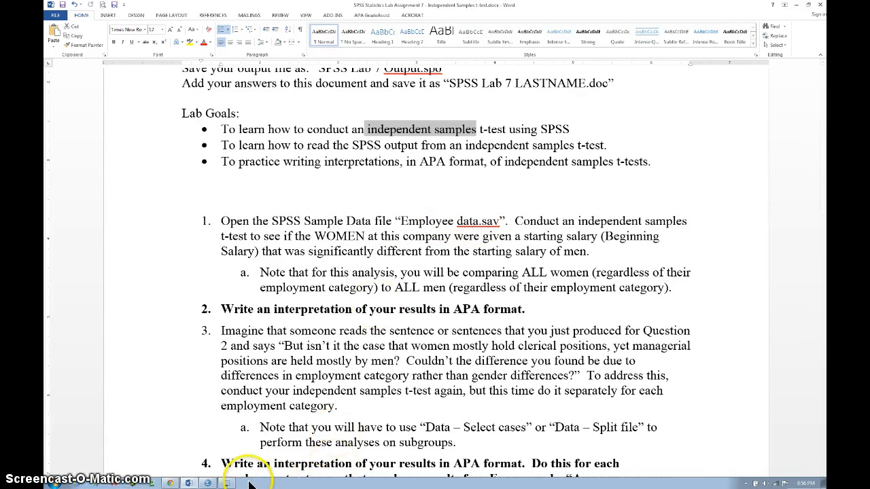
- Switch to SPSS Statistics, start opening a data file, and set the lookup location to Local Disk (C:)
click(209, 484)
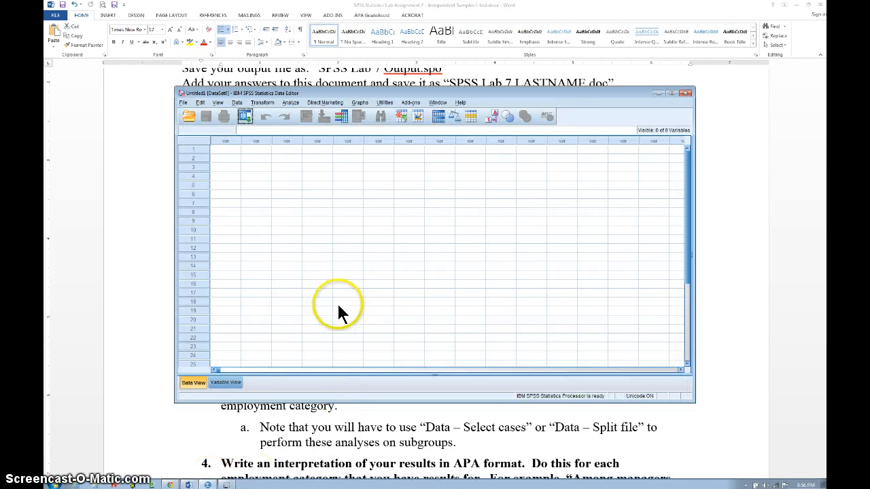
click(183, 102)
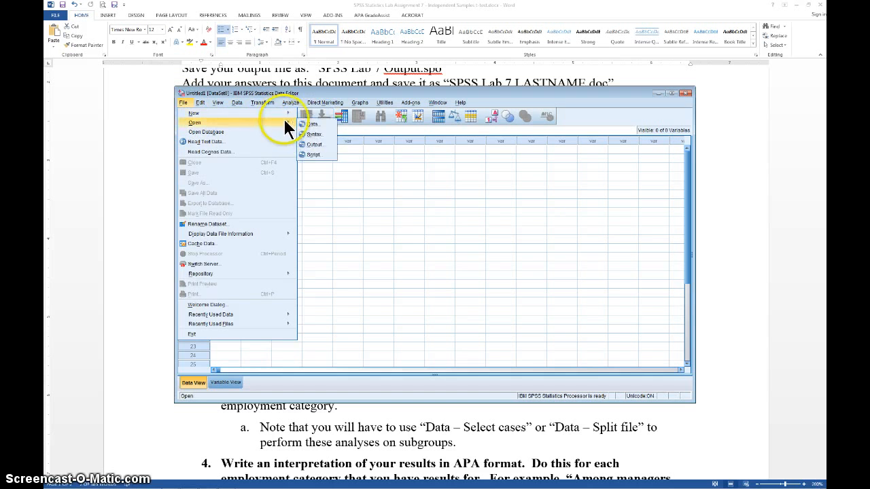
click(304, 125)
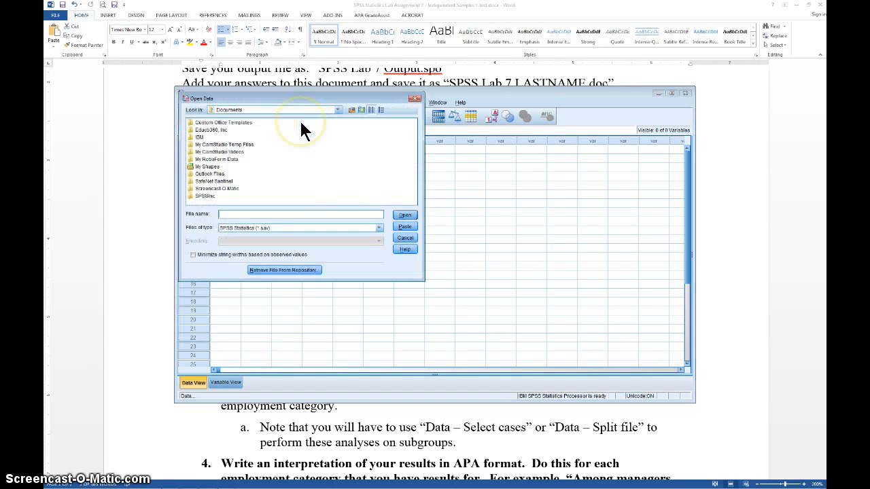
click(337, 110)
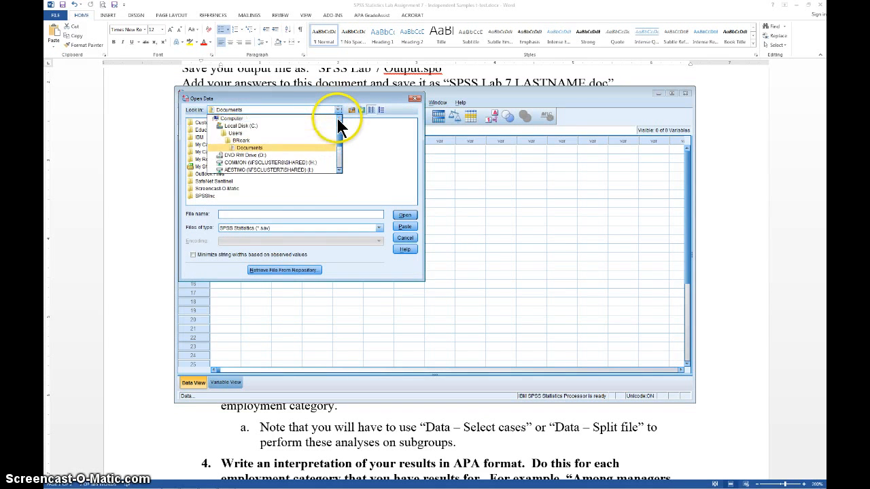
click(297, 126)
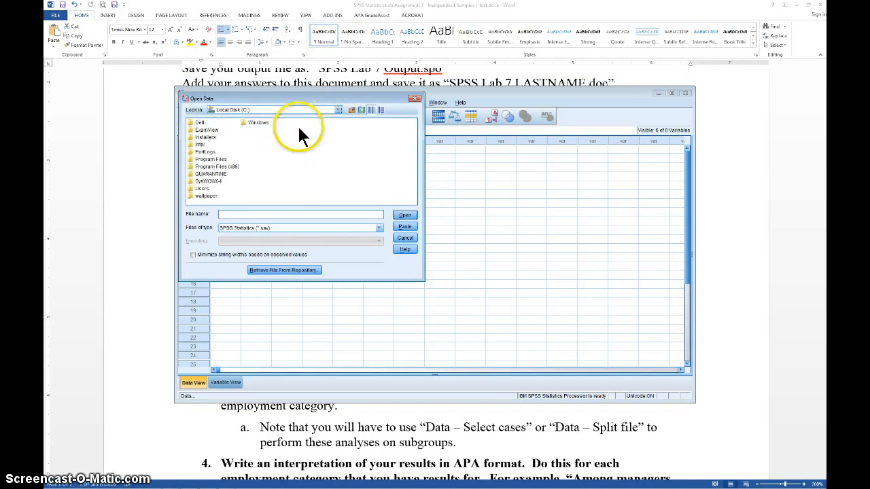
- Browse to the sample data folder Program Files\IBM\SPSS\Statistics\22\Samples\English
click(205, 157)
double_click(185, 155)
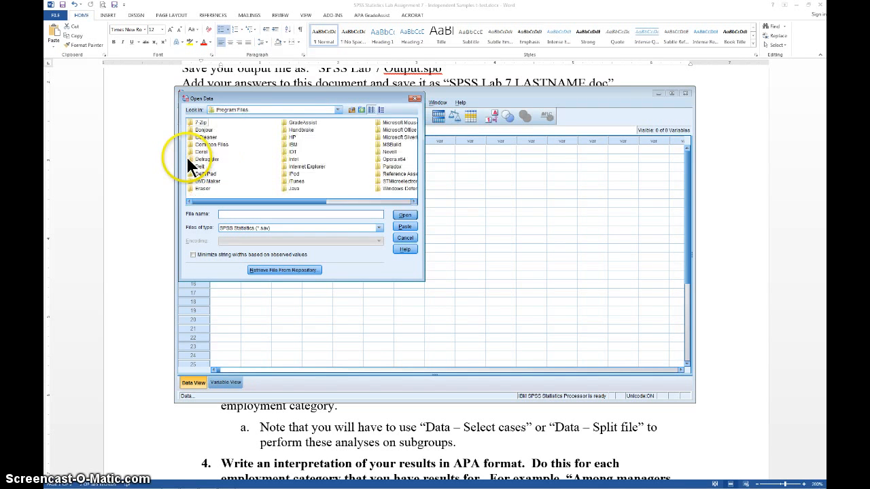
double_click(284, 144)
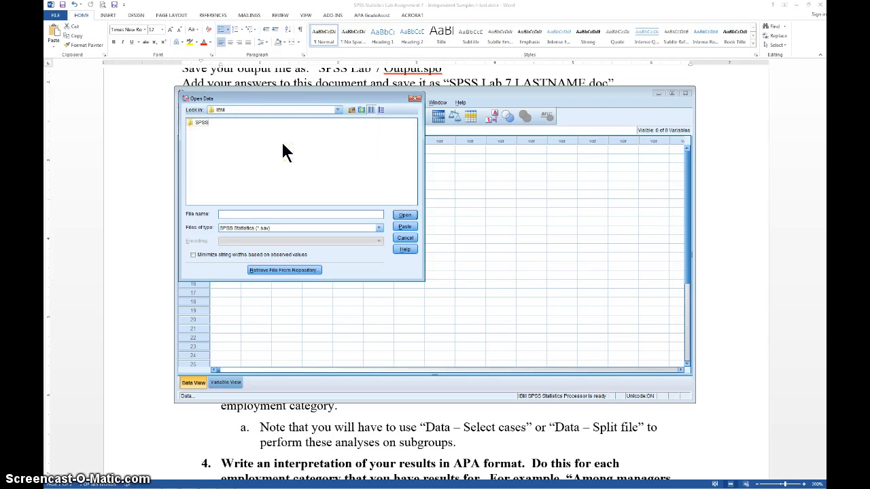
double_click(199, 123)
double_click(198, 124)
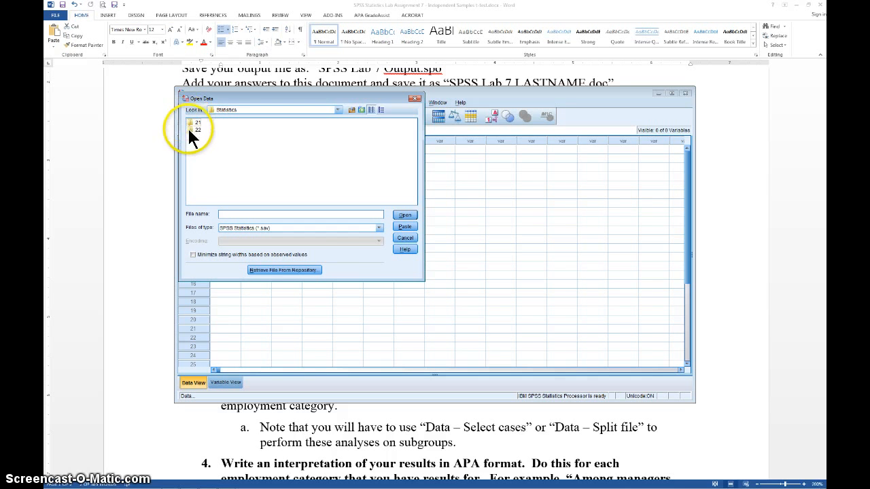
double_click(191, 130)
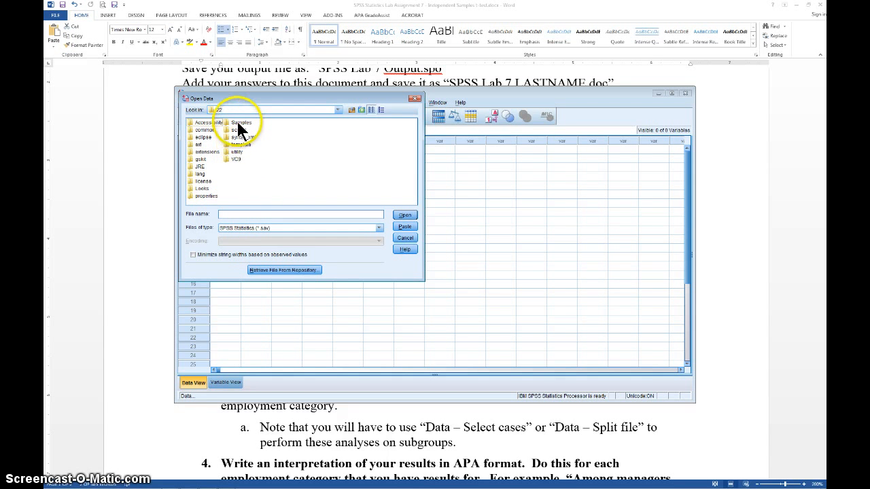
double_click(240, 128)
double_click(195, 121)
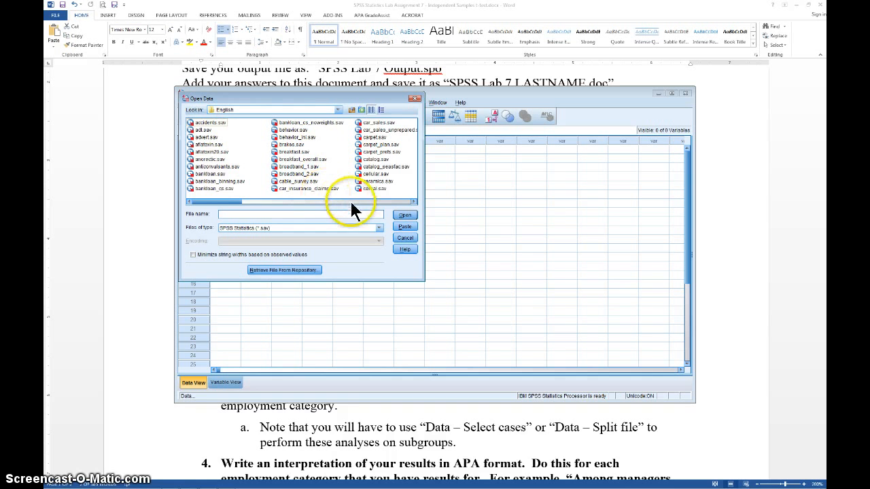
- Open the sample file Employee data.sav from the English samples folder
scroll(351, 195, down, 5)
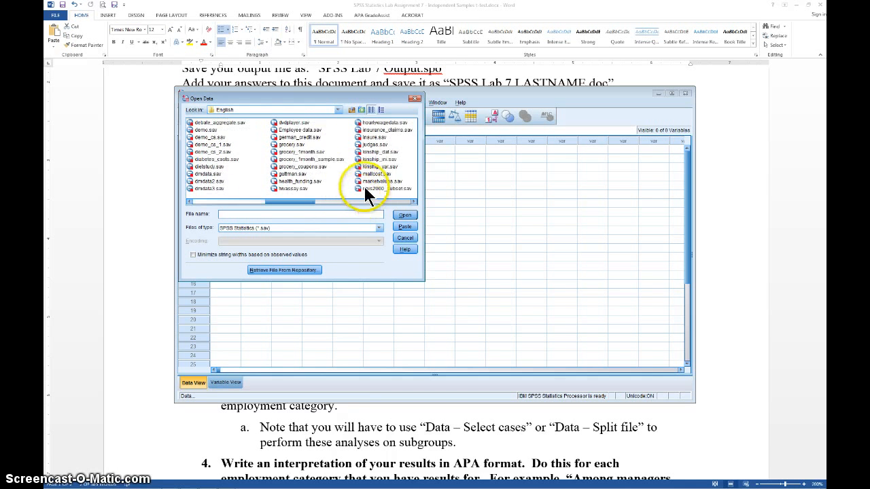
click(300, 130)
click(397, 216)
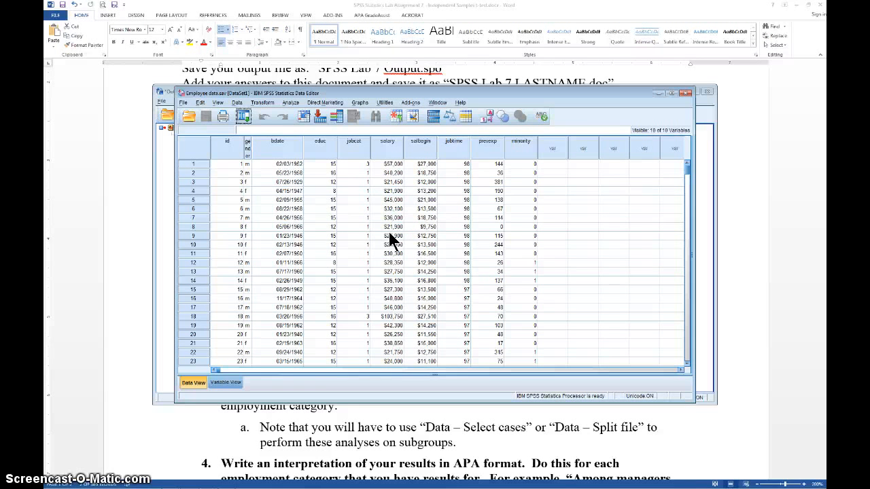
- Widen the gender column to fit its heading and display value labels in place of the coded data
click(377, 237)
mouse_move(253, 145)
mouse_down()
mouse_move(243, 140)
mouse_move(262, 141)
mouse_up()
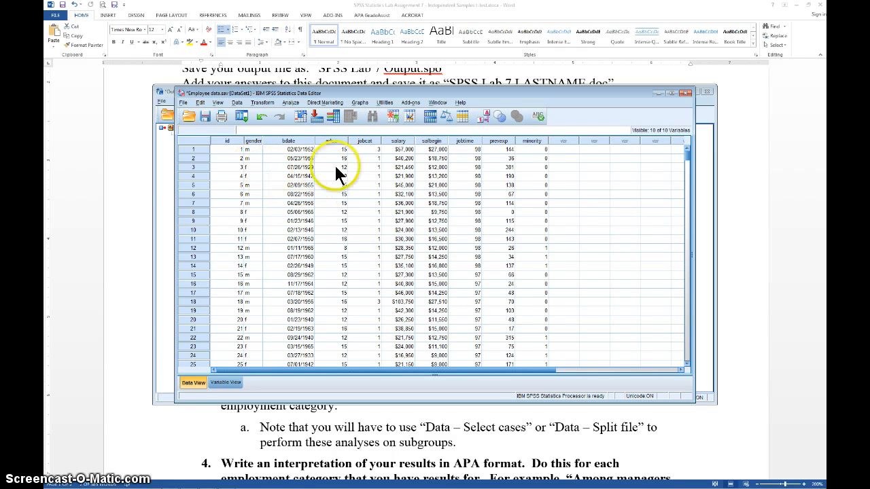
click(482, 116)
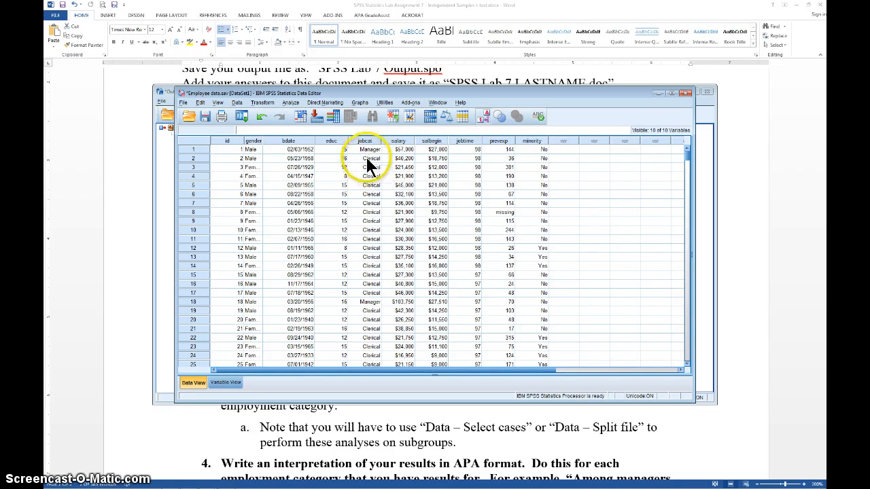
- Look through the employee records, examining the job category and beginning salary columns
scroll(380, 248, down, 15)
scroll(381, 246, down, 20)
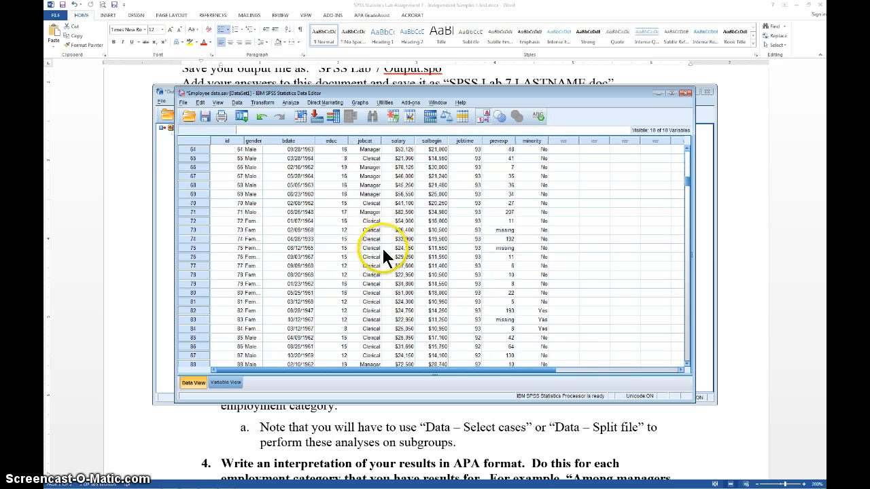
scroll(381, 251, down, 5)
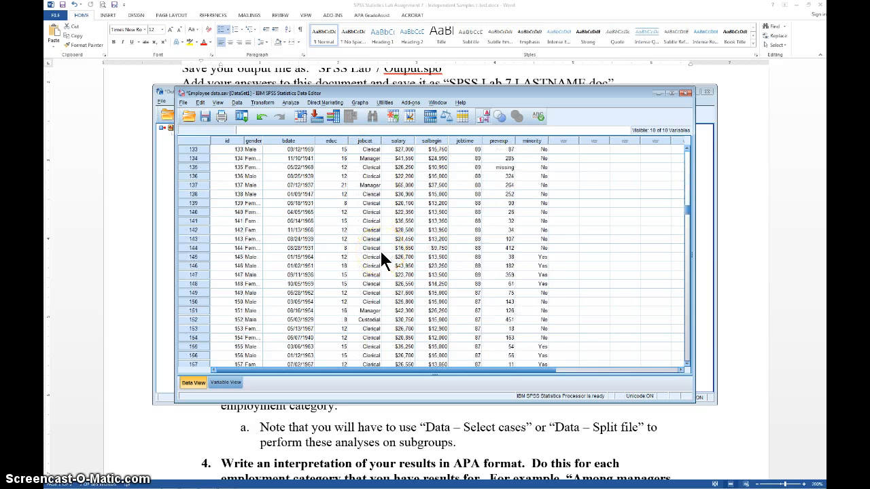
scroll(377, 246, up, 20)
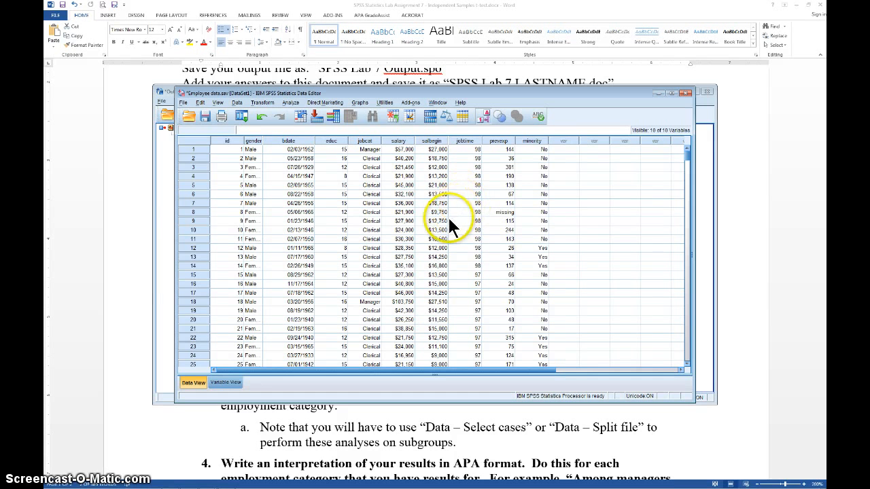
scroll(450, 221, down, 9)
scroll(456, 235, up, 9)
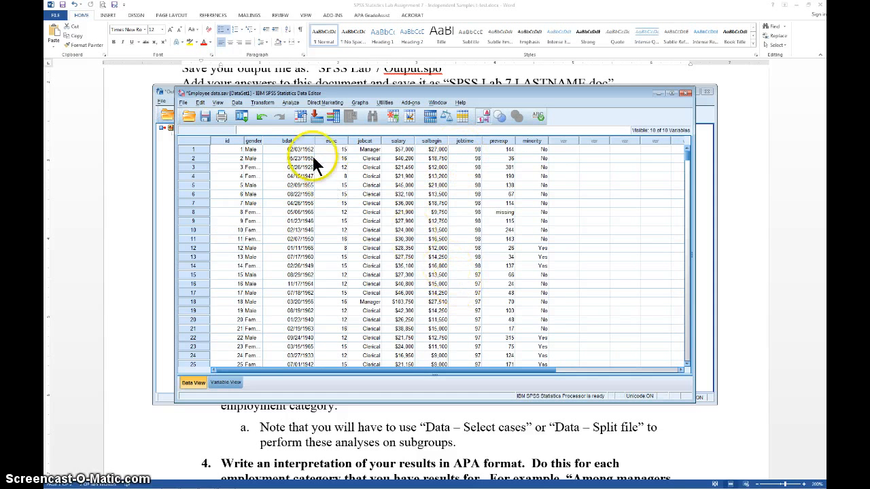
click(291, 103)
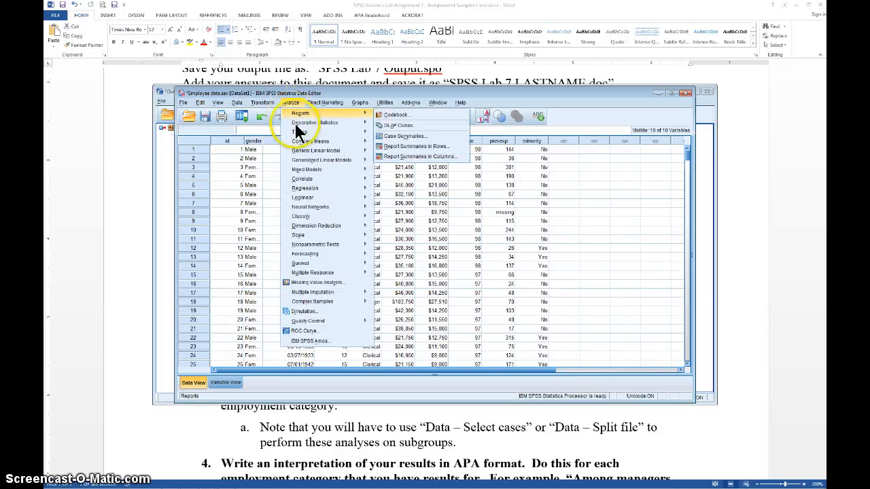
mouse_move(301, 142)
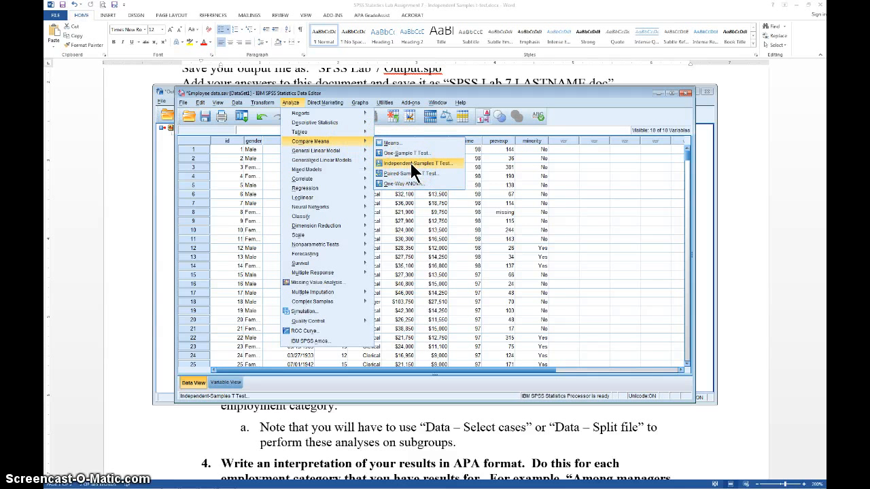
click(410, 163)
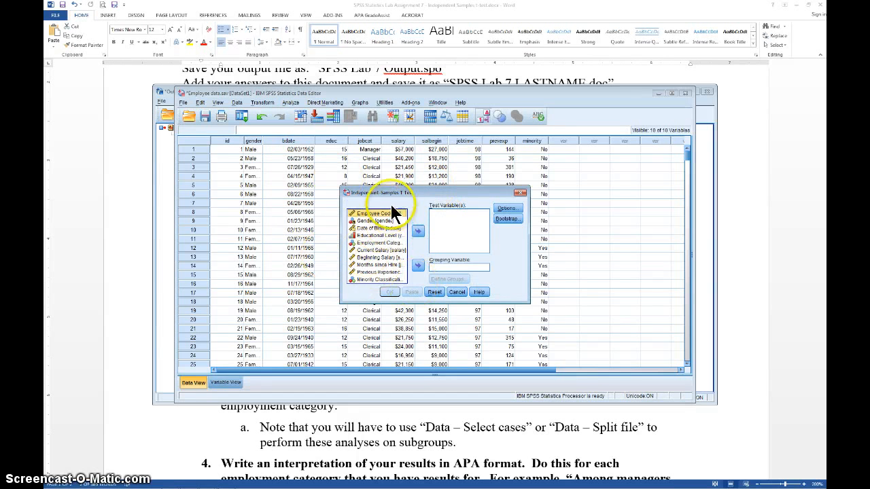
drag(390, 193, 339, 160)
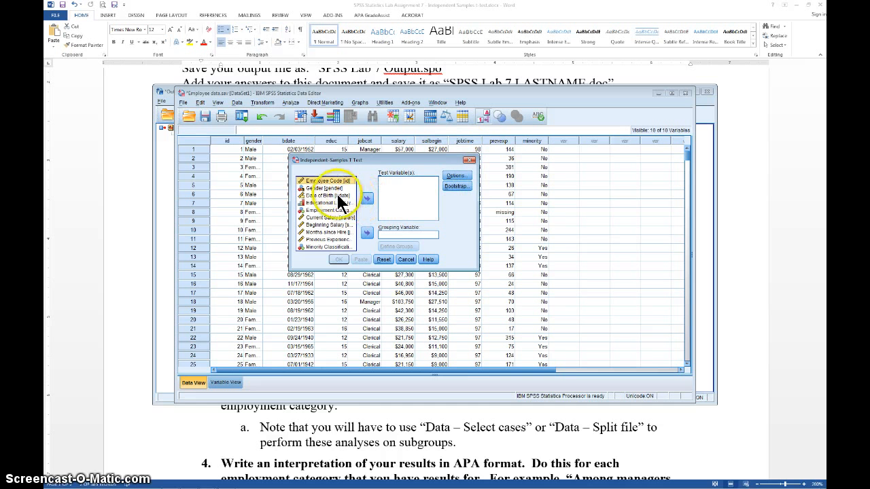
click(329, 232)
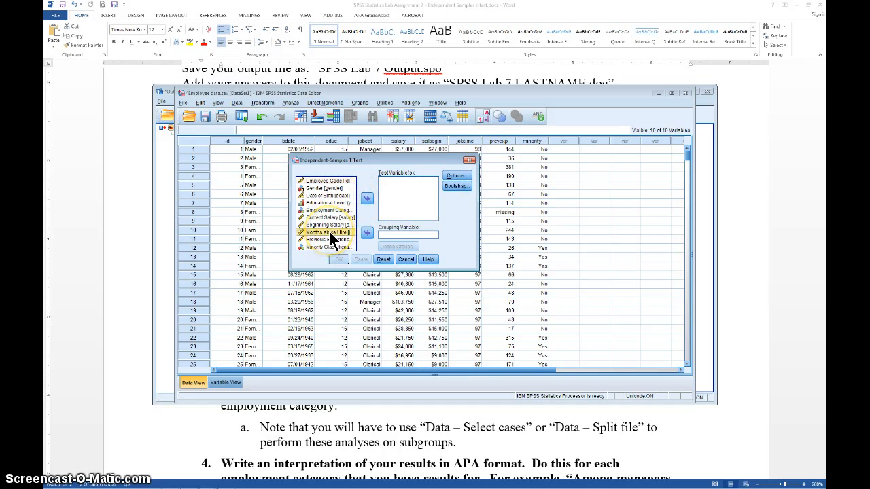
click(366, 199)
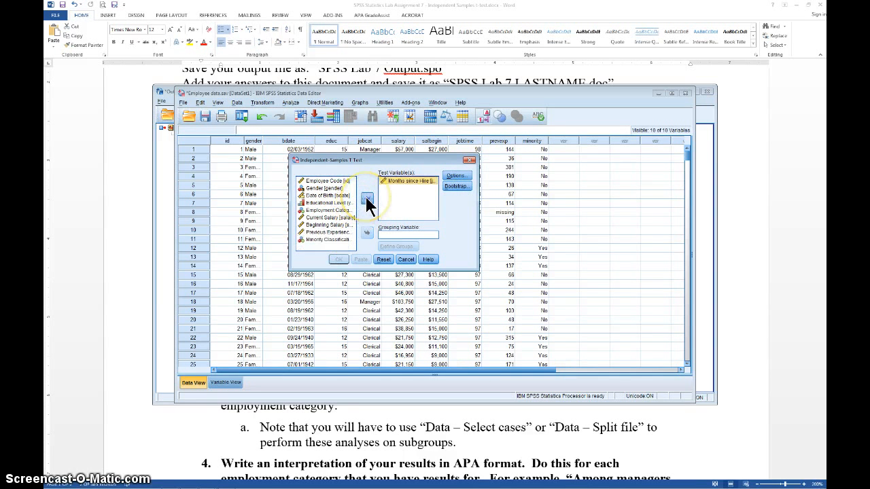
click(398, 237)
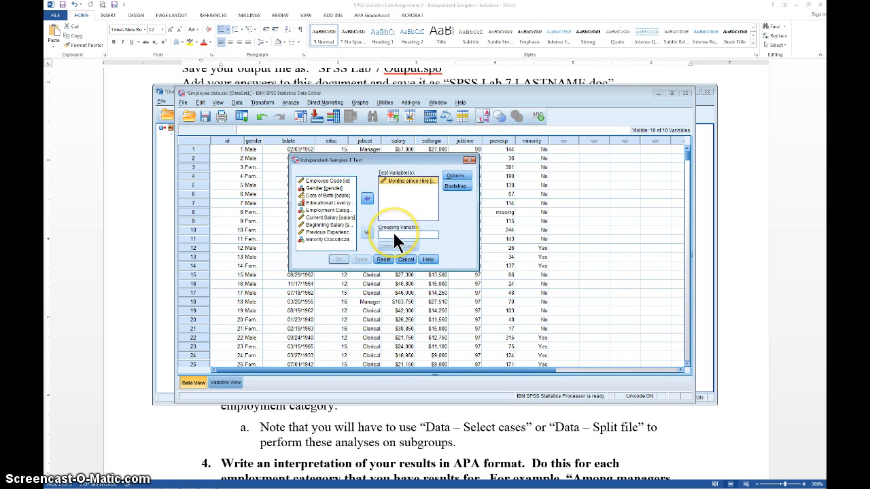
click(324, 189)
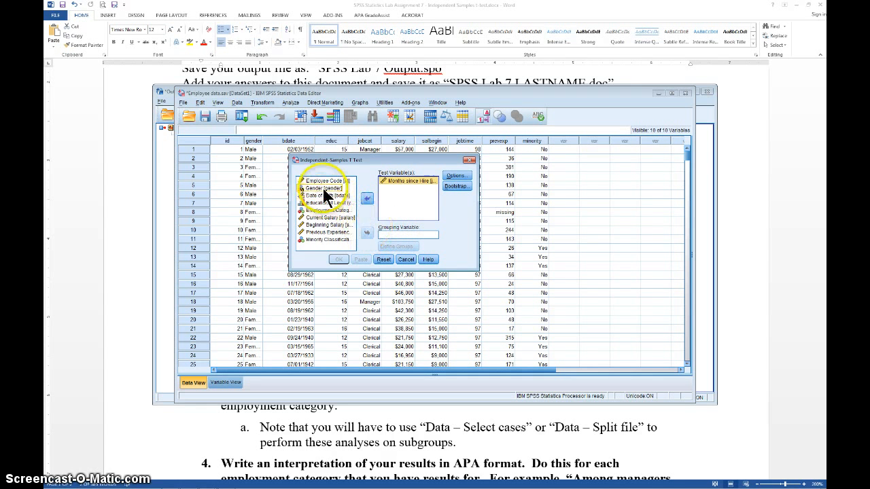
click(324, 190)
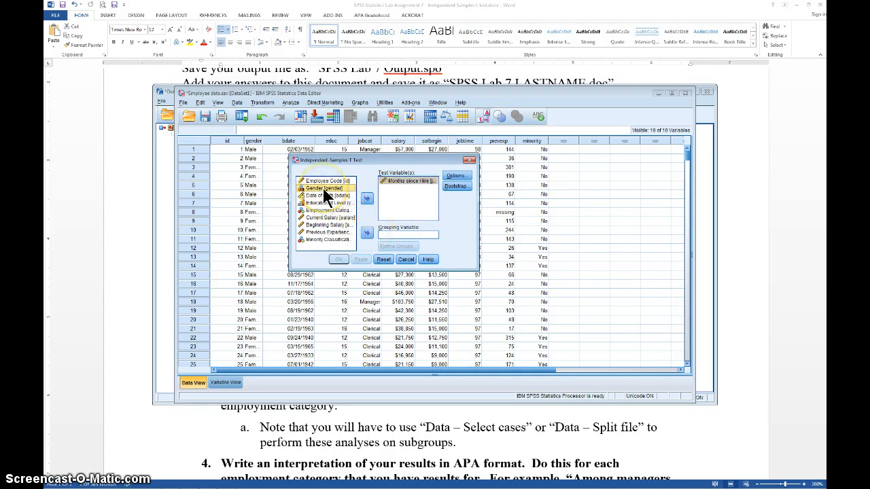
click(367, 233)
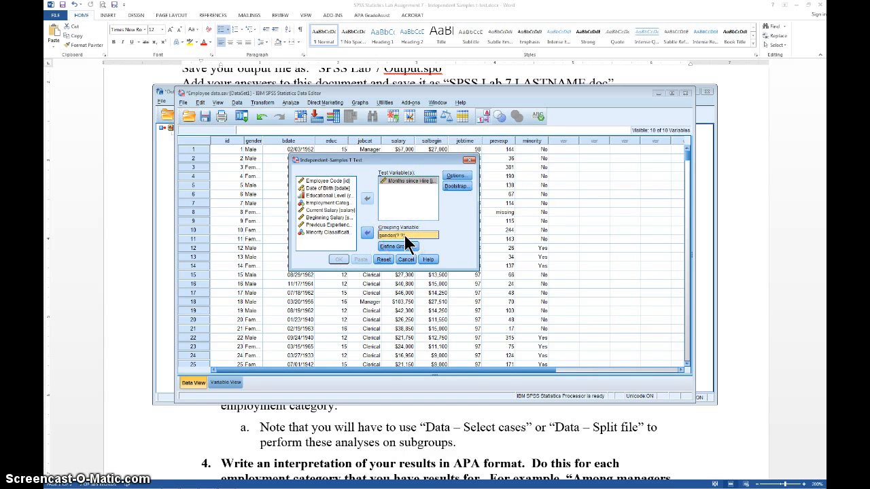
click(403, 250)
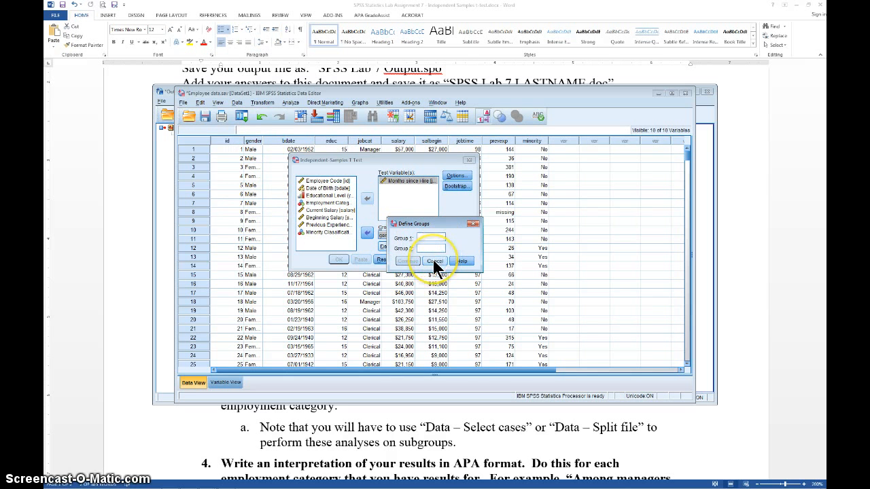
click(434, 262)
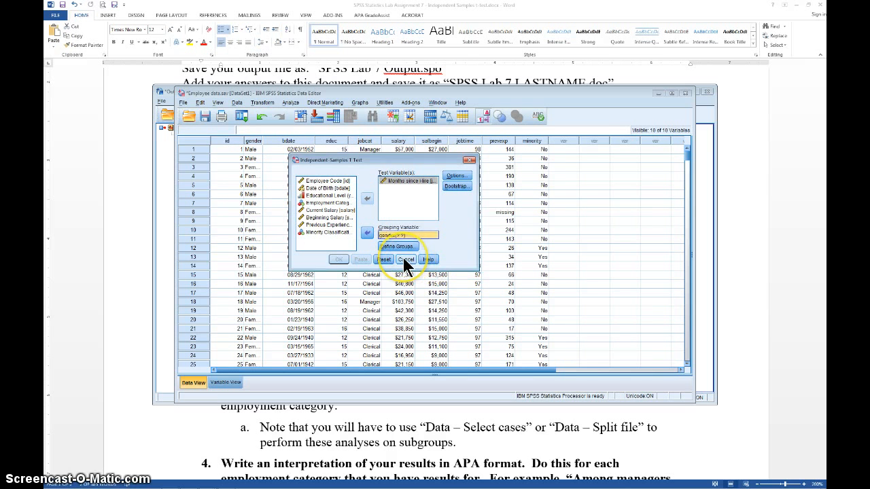
click(405, 260)
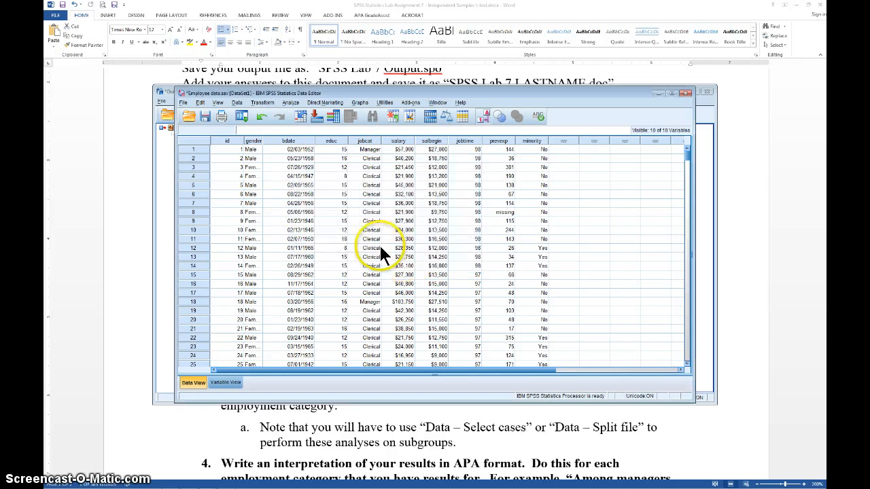
- Switch the data back to coded values and set up an independent-samples t-test with Months since Hire as the test variable
click(482, 114)
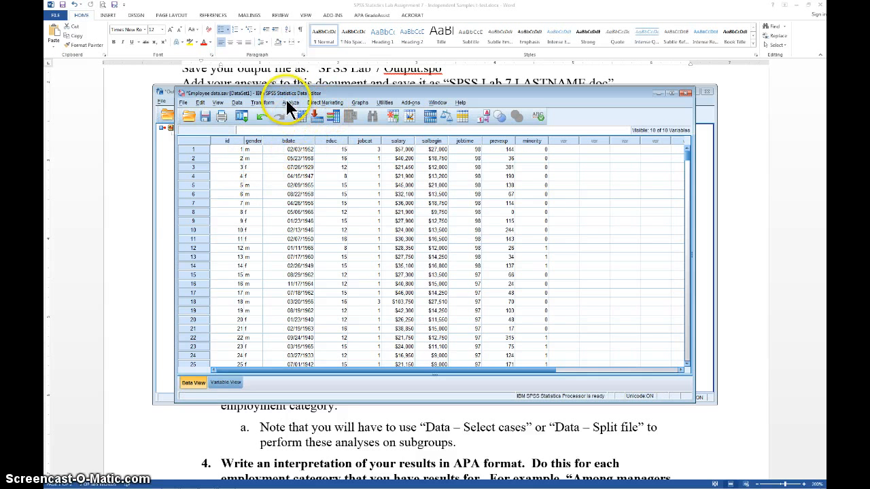
click(290, 103)
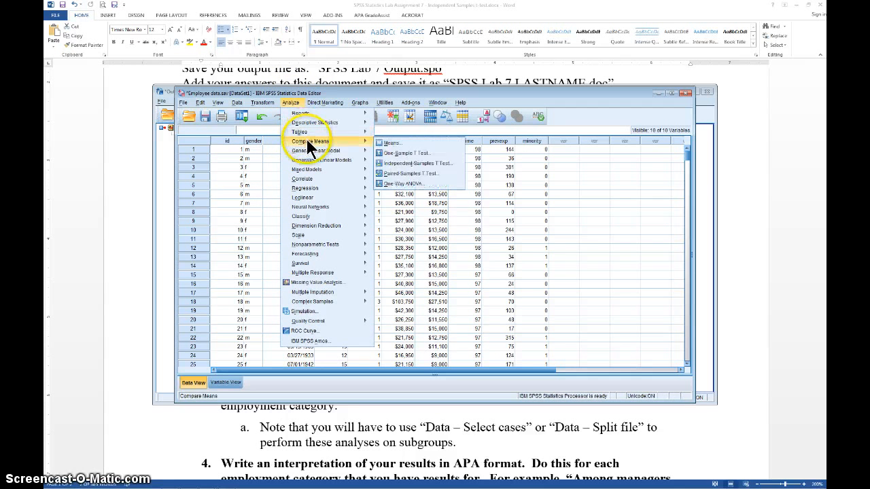
mouse_move(360, 144)
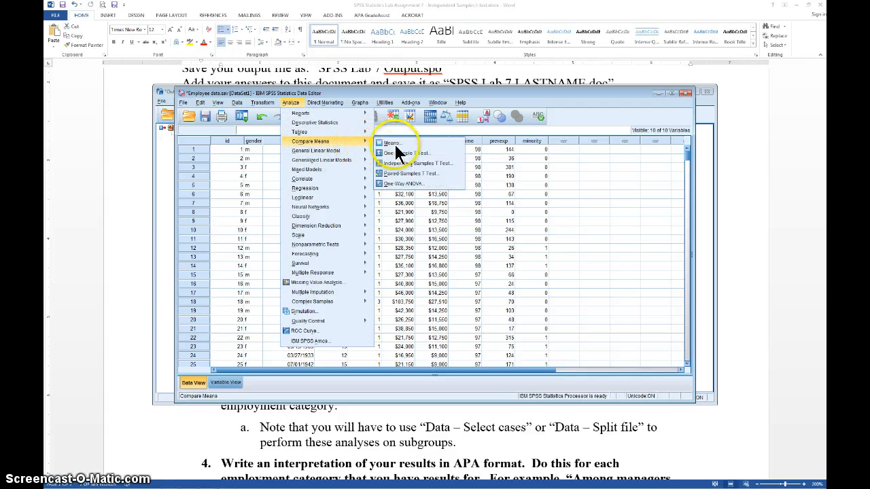
click(400, 163)
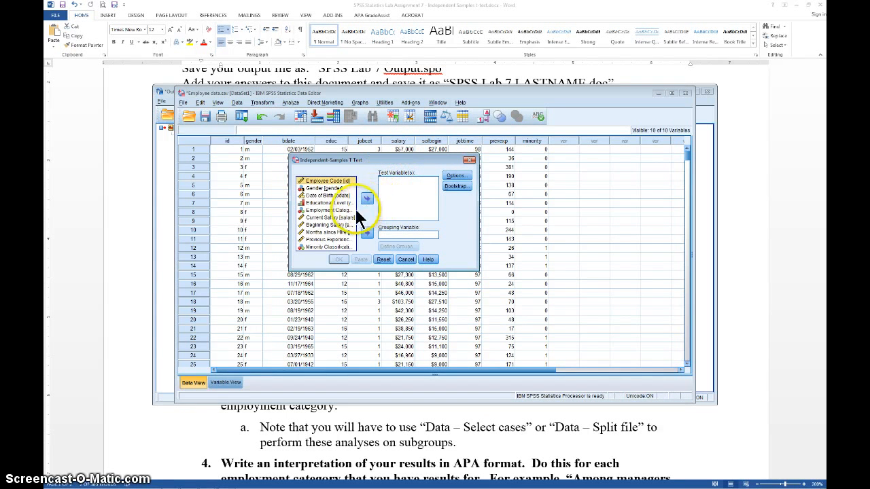
click(326, 233)
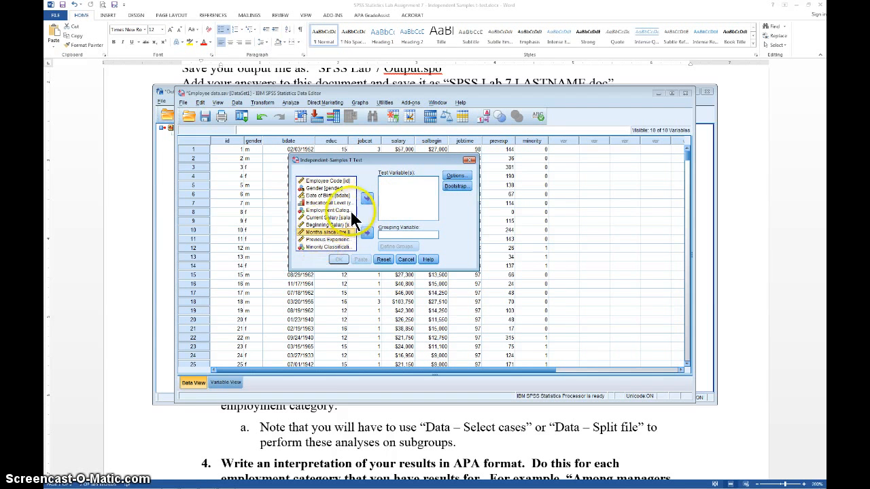
click(366, 197)
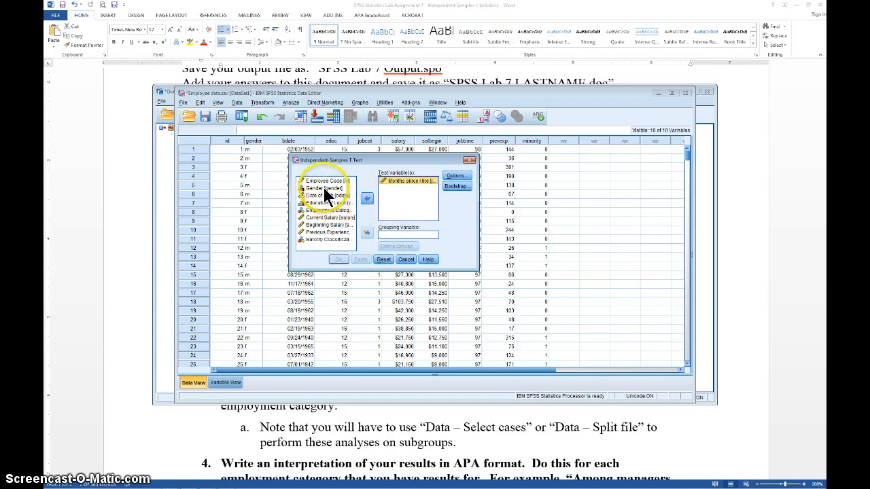
- Set Gender as the grouping variable, defining group 1 as m and group 2 as f
click(324, 188)
click(366, 233)
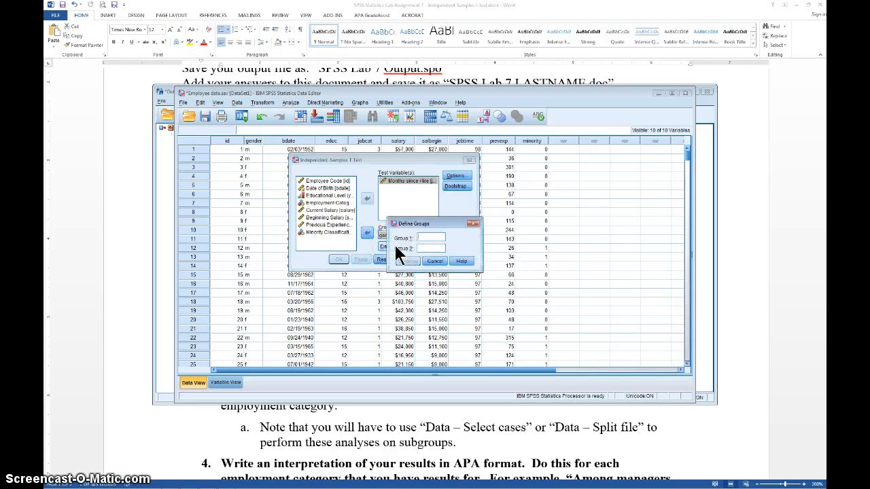
click(422, 237)
text(m)
click(423, 249)
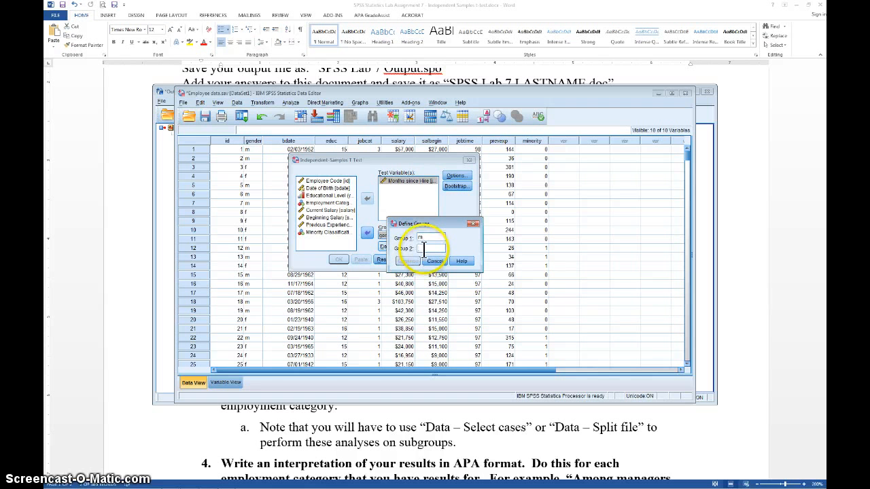
text(f)
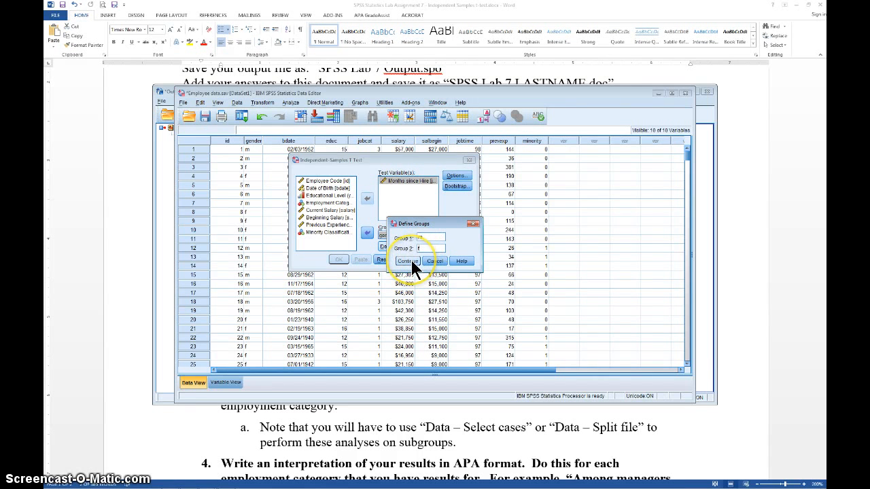
click(408, 261)
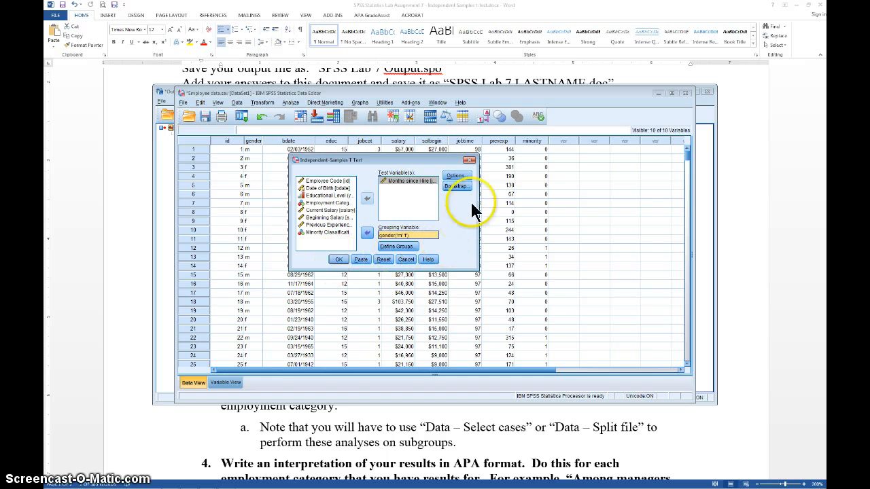
- Check the confidence interval and missing-value options without changing them, and run the t-test
click(454, 176)
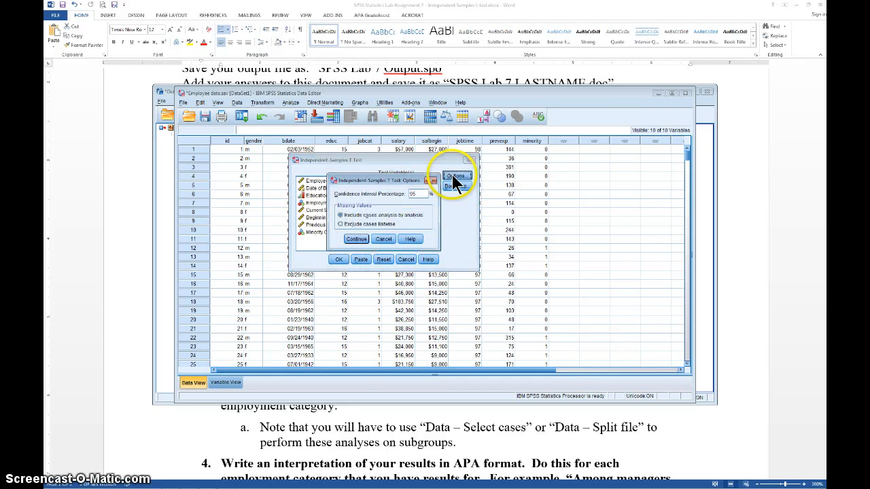
click(382, 241)
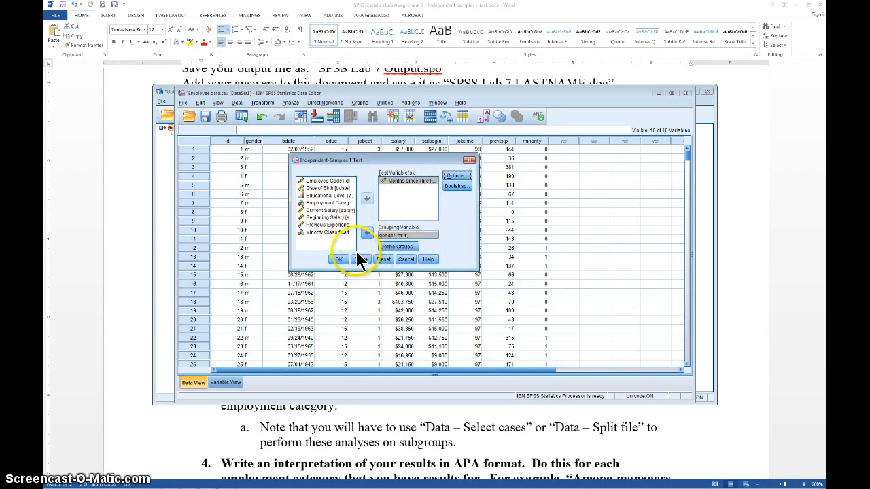
click(340, 260)
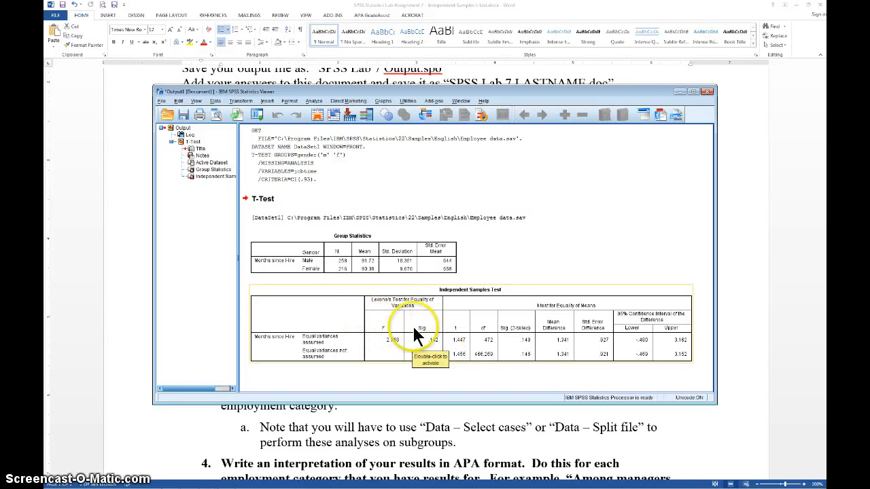
- Examine the t-test output, comparing the male and female standard deviations with Levene's test significance and the equal-variances row
click(380, 269)
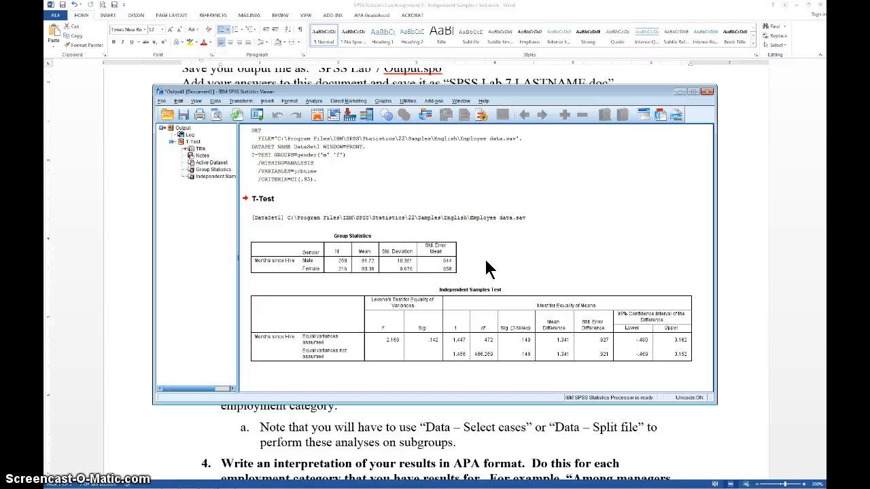
click(422, 322)
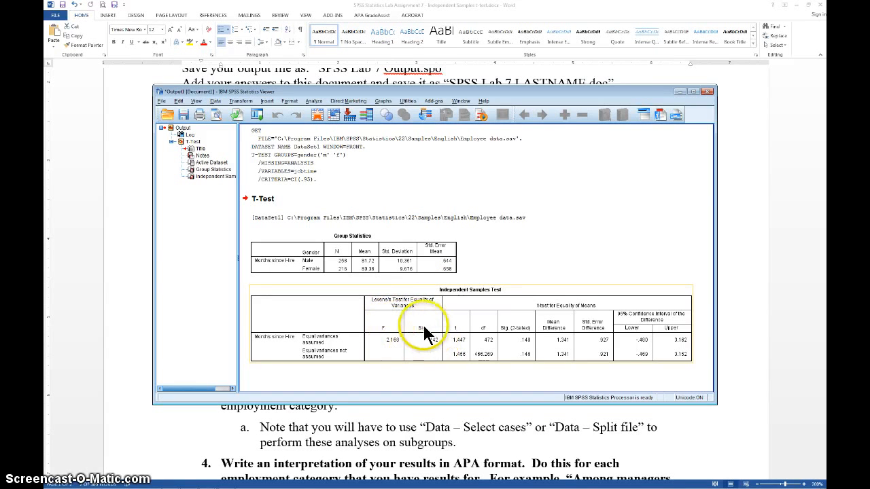
click(400, 268)
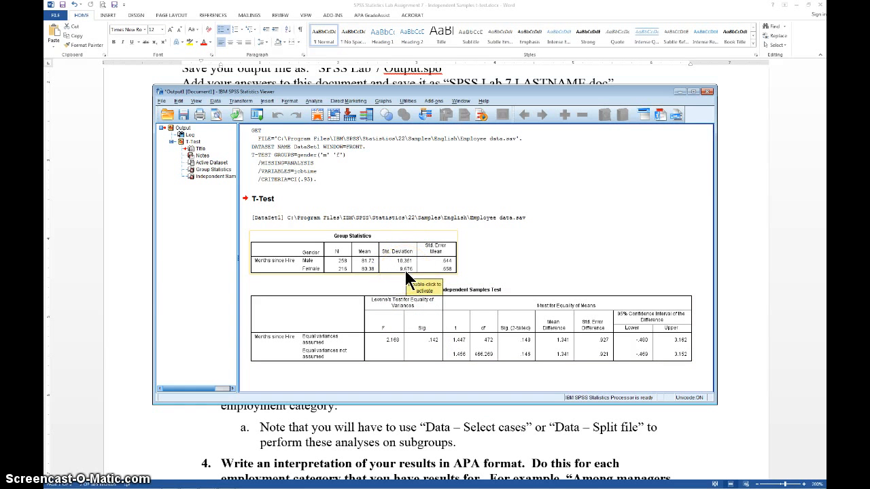
click(407, 299)
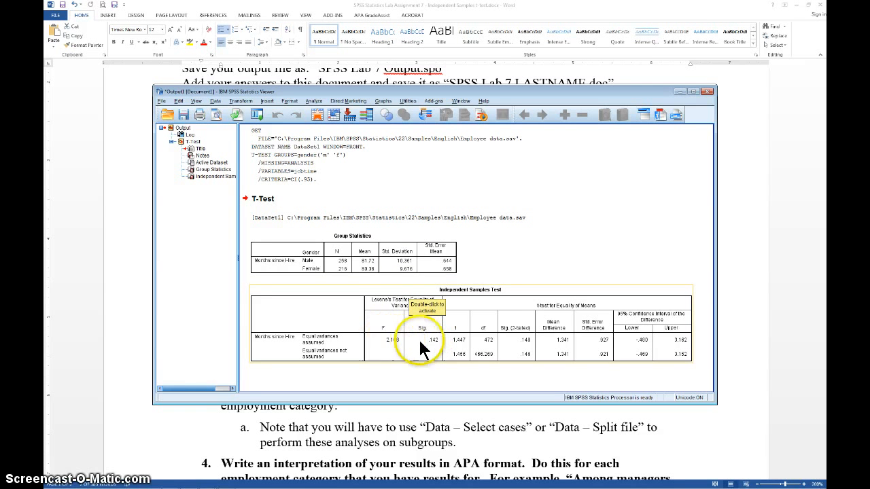
click(421, 370)
click(425, 343)
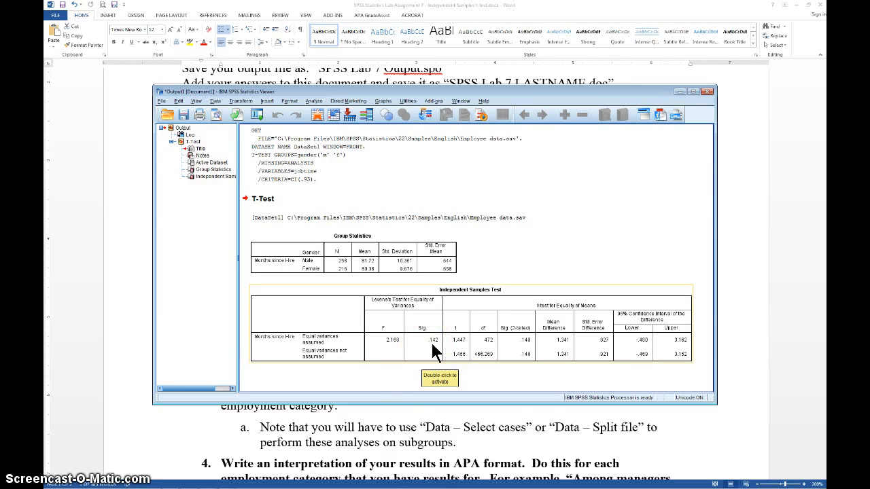
click(406, 264)
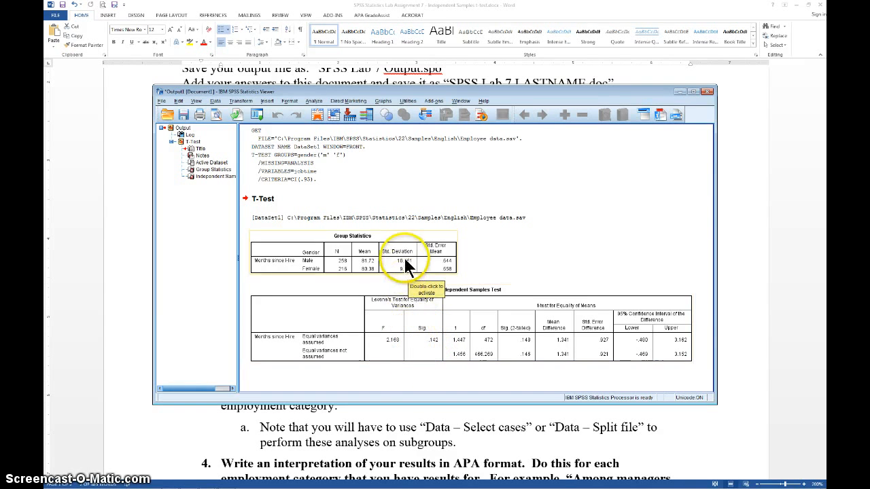
click(402, 284)
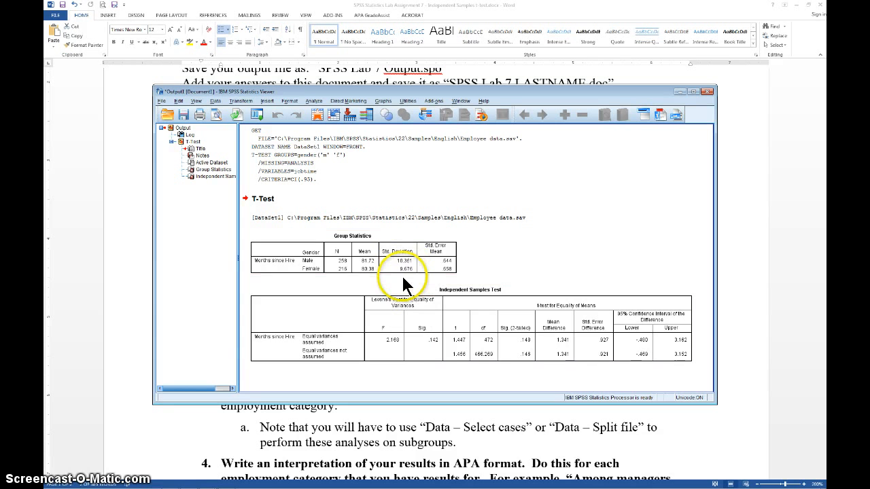
click(412, 340)
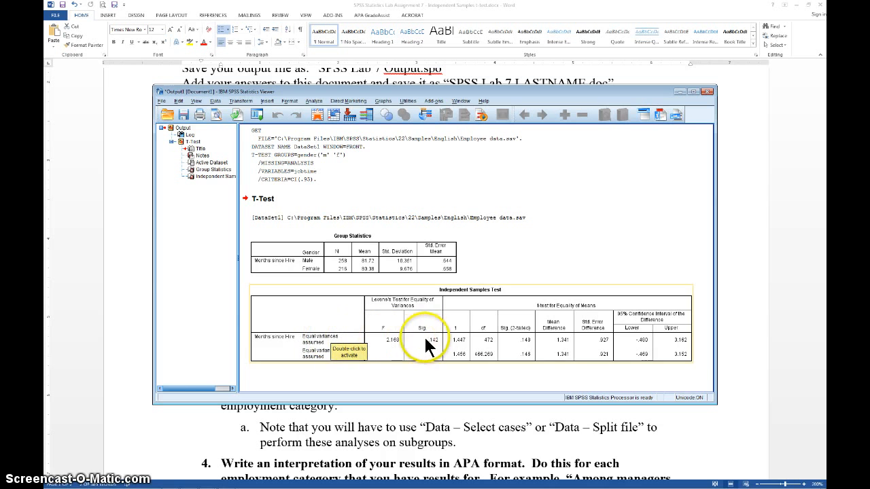
click(402, 267)
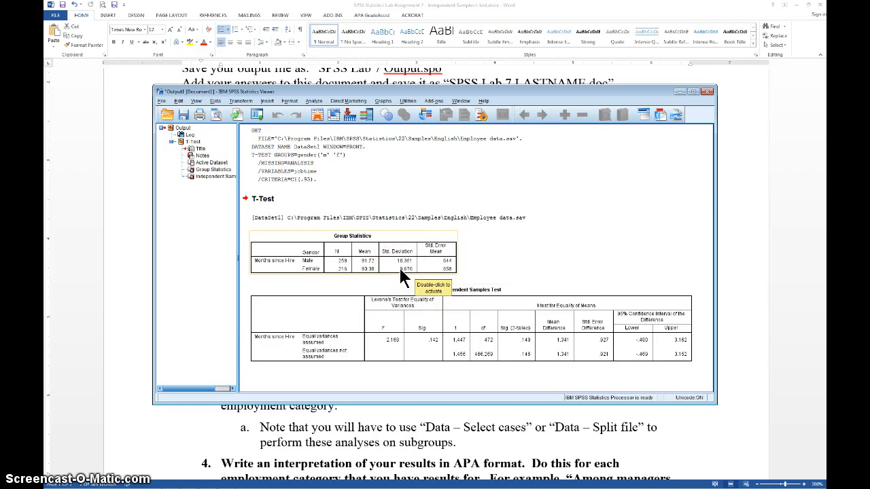
click(452, 344)
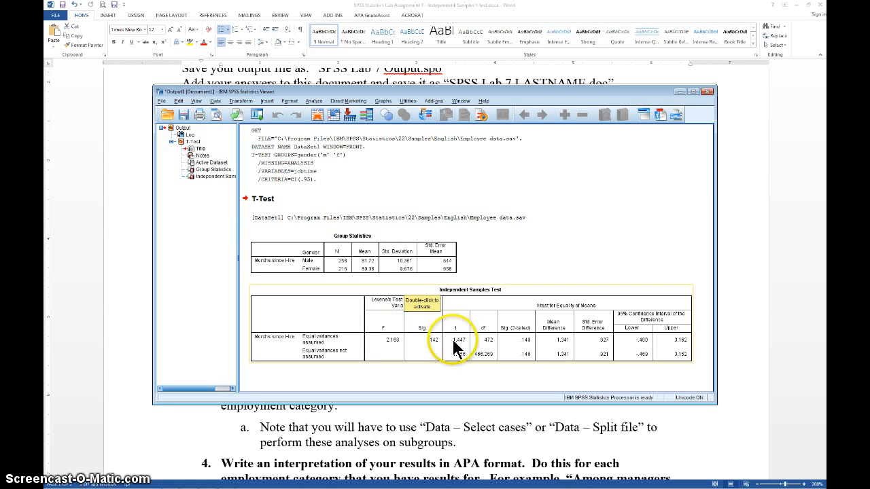